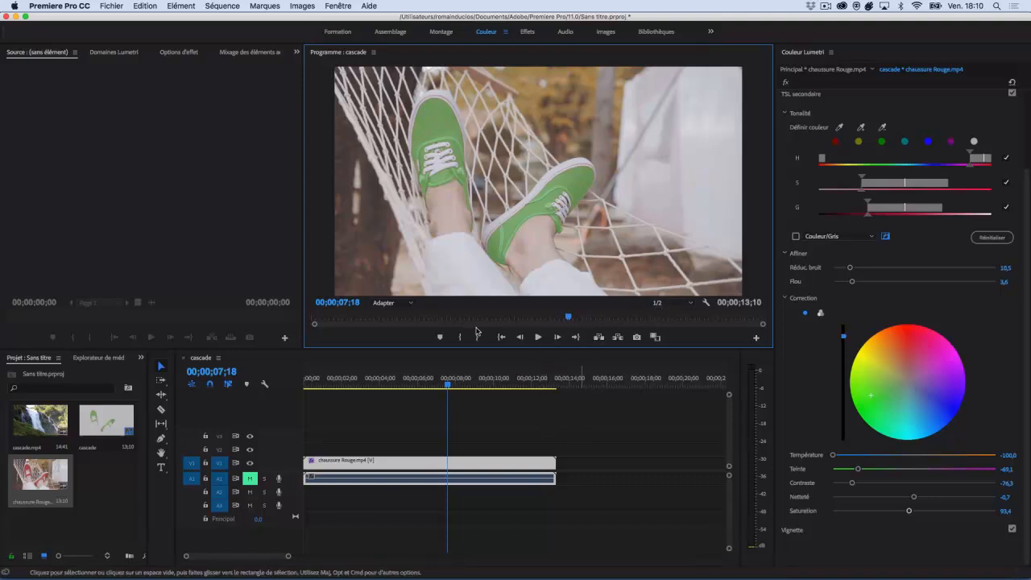
# - Play back the cascade sequence to review the green recoloured shoes
pyautogui.click(538, 337)
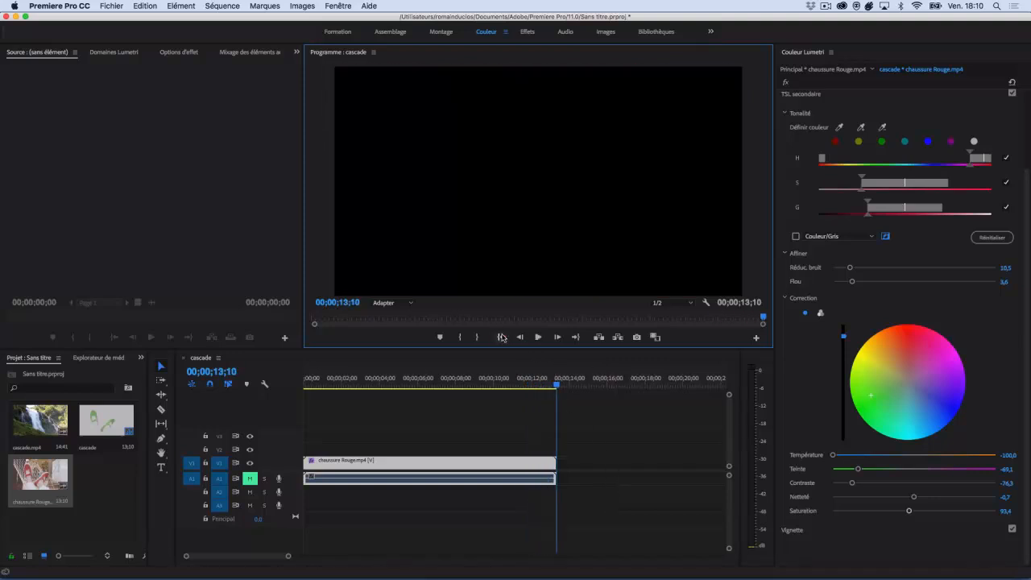
pyautogui.click(538, 337)
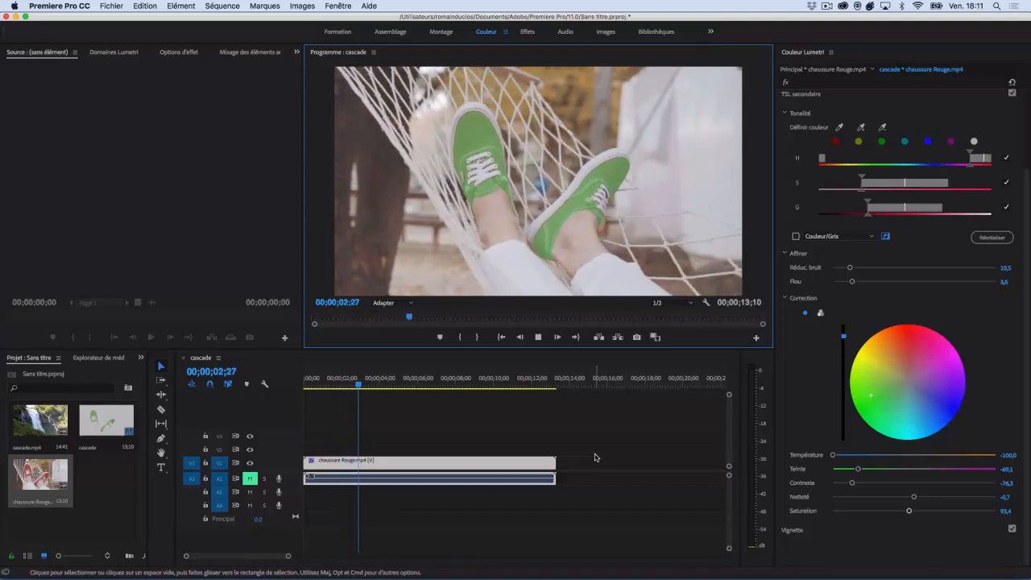
pyautogui.click(540, 337)
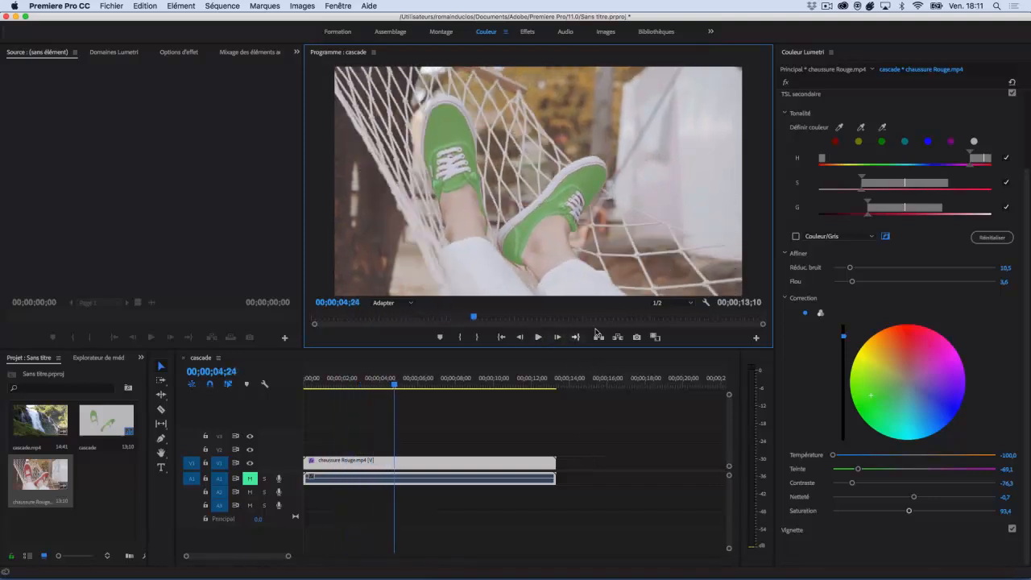
# - Set the program monitor's playback resolution to Intégrale and play the sequence briefly
pyautogui.click(661, 303)
pyautogui.click(667, 313)
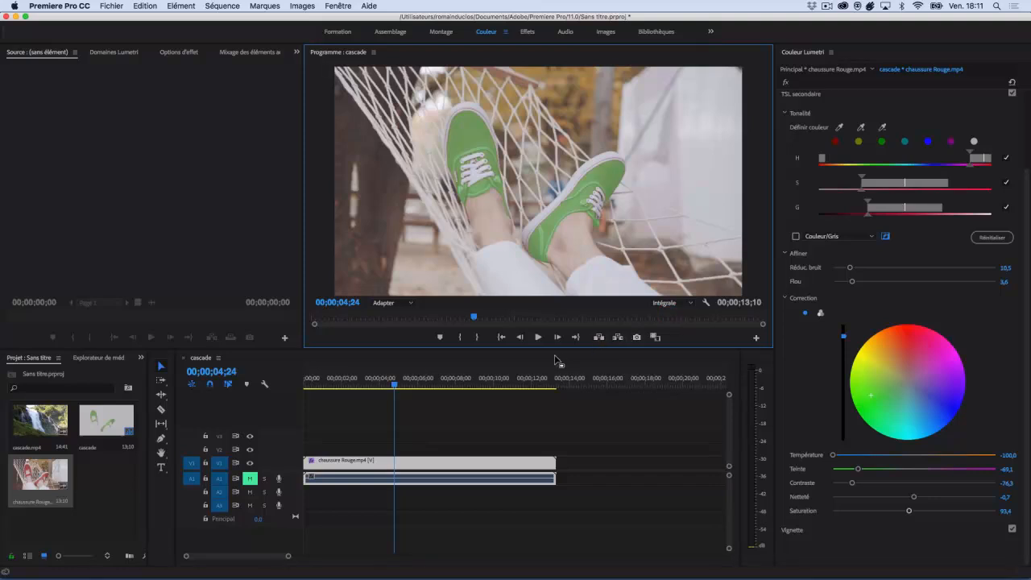
pyautogui.click(538, 337)
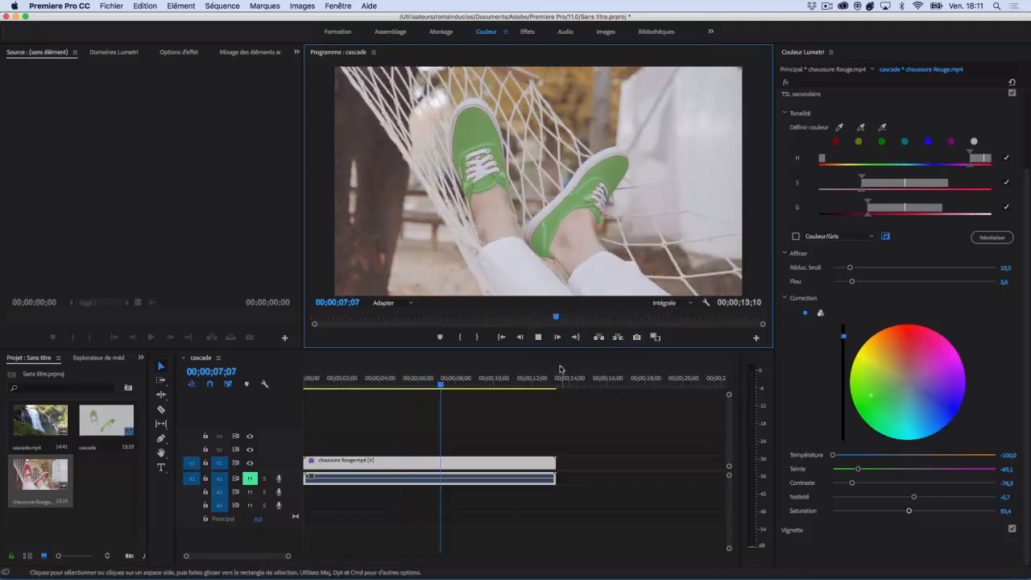
pyautogui.press('space')
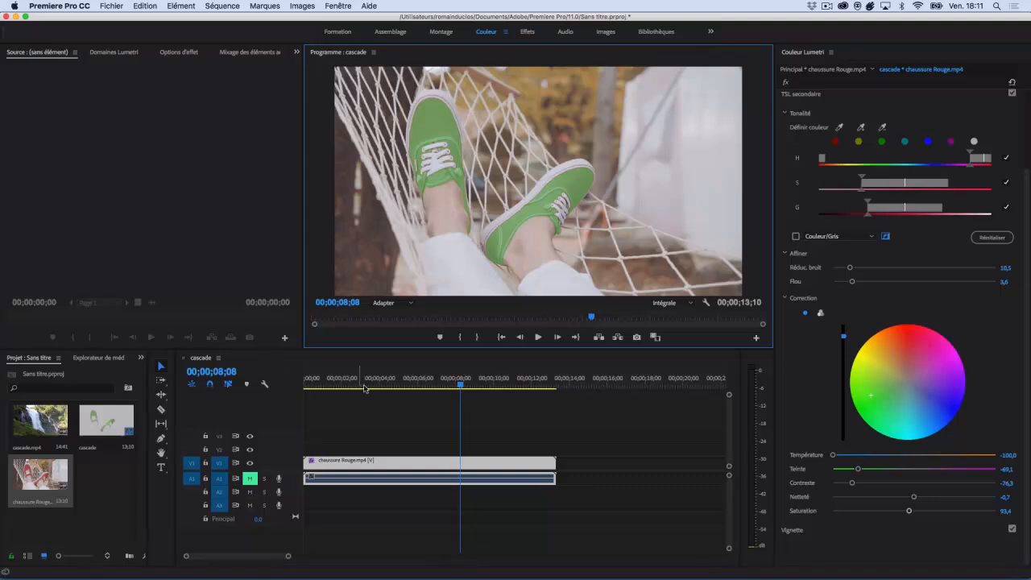
# - Delete the colour-corrected clip from the timeline and place a fresh copy of chaussure Rouge.mp4 at the start of V1
pyautogui.moveTo(380, 435); pyautogui.dragTo(402, 501)
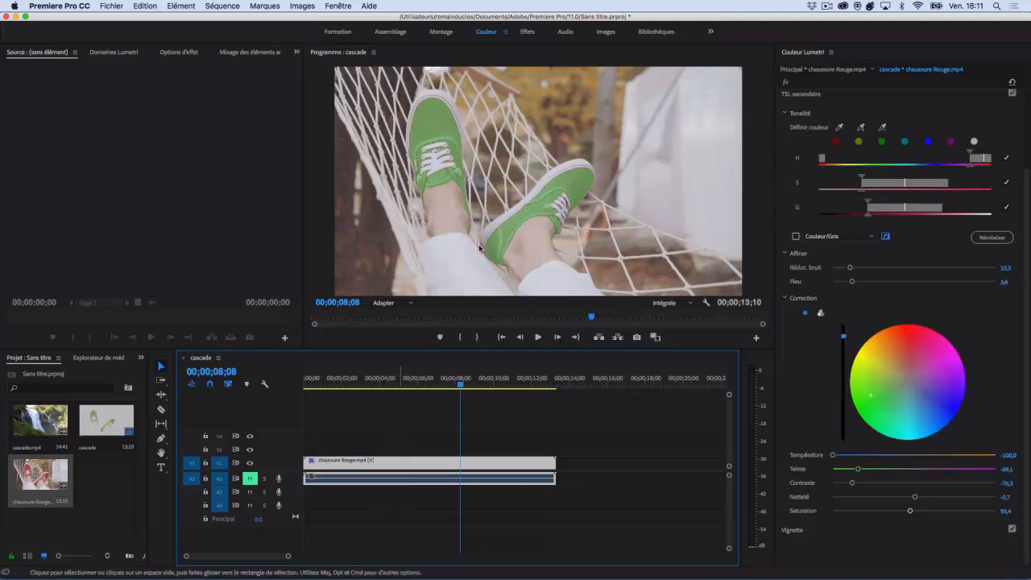
pyautogui.press('BackSpace')
pyautogui.moveTo(89, 474); pyautogui.dragTo(303, 483)
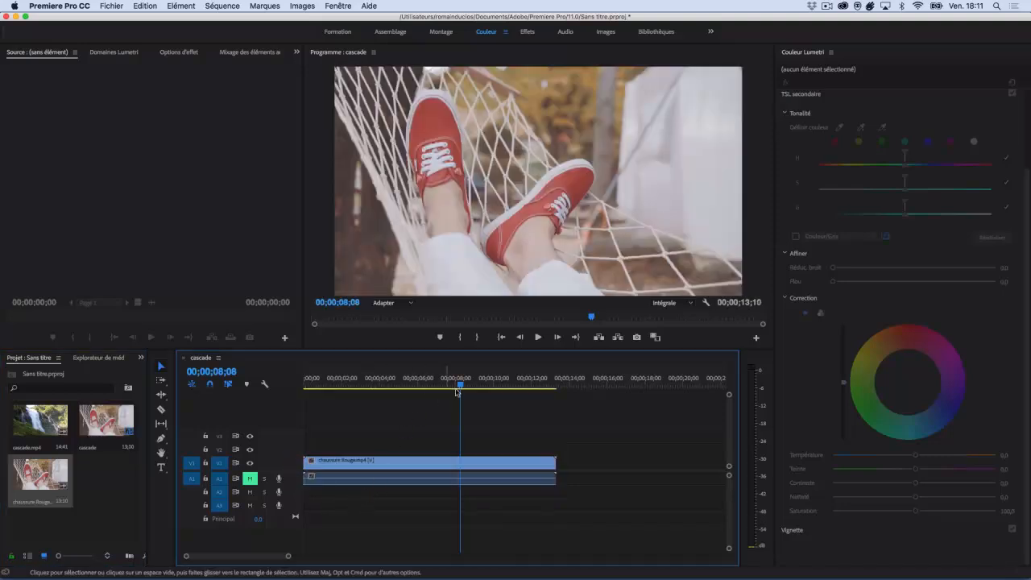
# - Play the original red-shoe clip from the beginning and pause it at 00;00;04;20
pyautogui.click(538, 337)
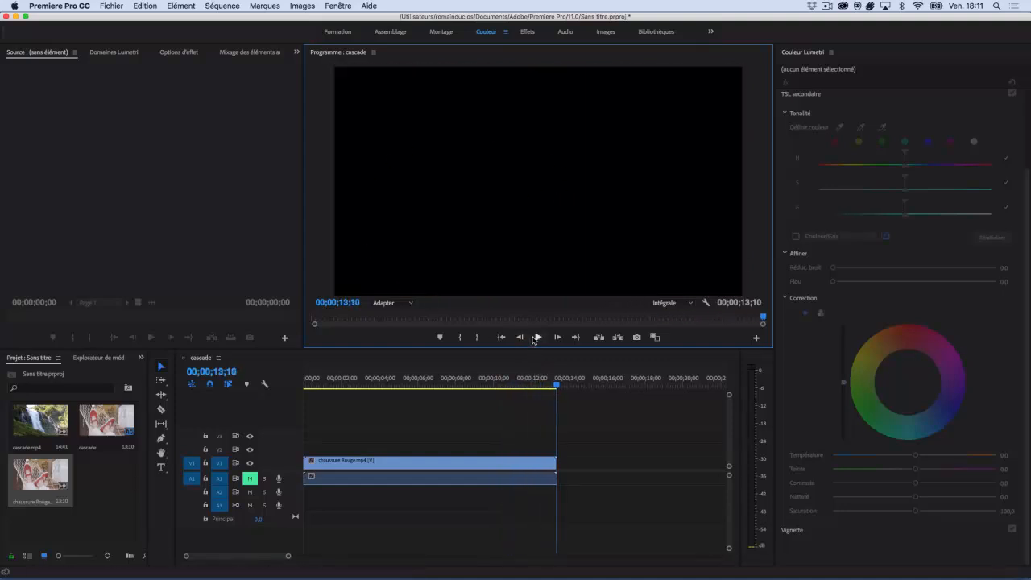
pyautogui.click(501, 337)
pyautogui.click(538, 337)
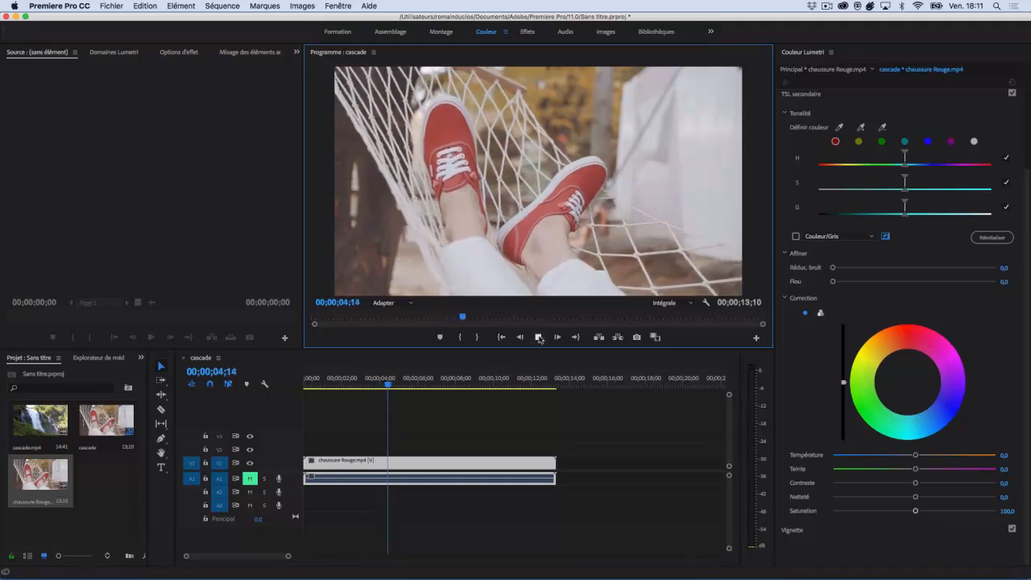
pyautogui.press('space')
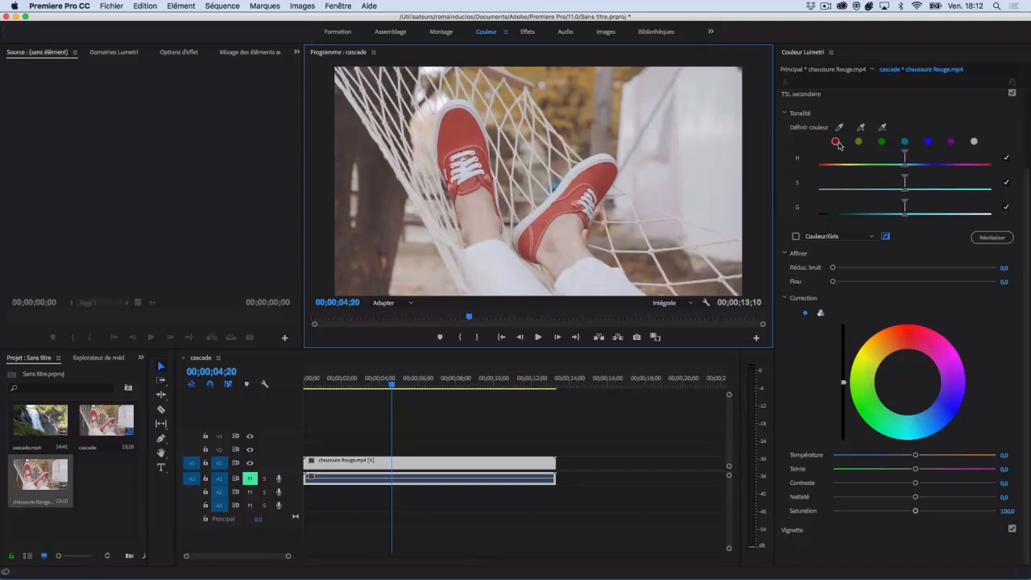
# - Key the preset red in TSL secondaire, display the Couleur/Gris mask, remove the hue range's falloff and preview the inverted mask
pyautogui.click(836, 142)
pyautogui.moveTo(846, 164)
pyautogui.mouseDown()
pyautogui.moveTo(872, 168)
pyautogui.moveTo(840, 168)
pyautogui.mouseUp()
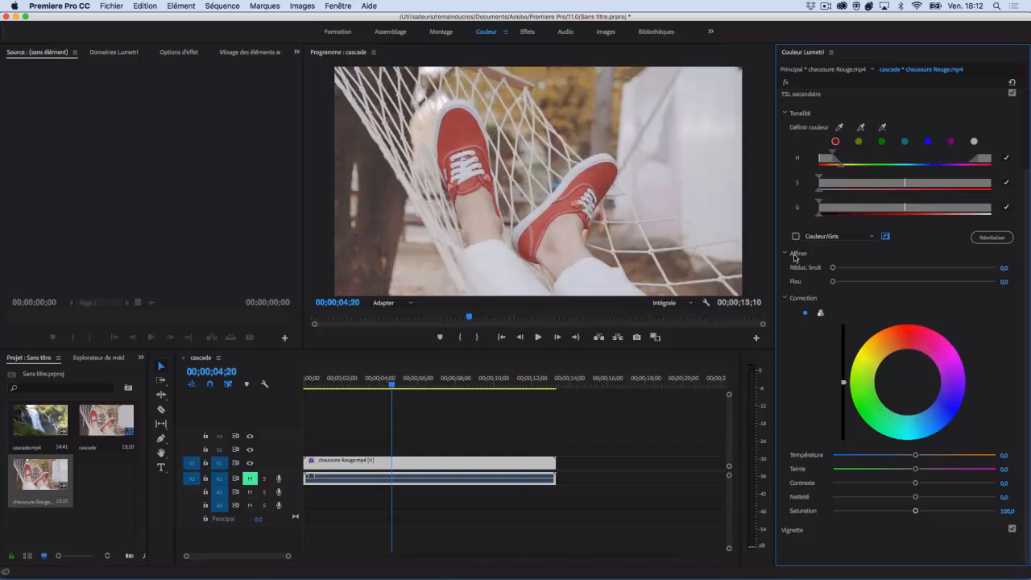
pyautogui.press('super+z')
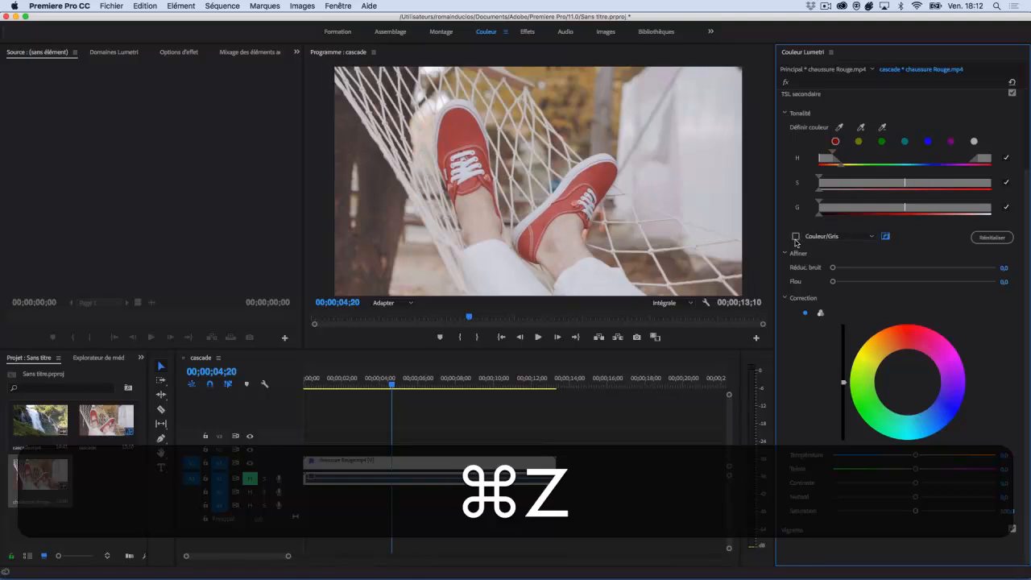
pyautogui.click(796, 236)
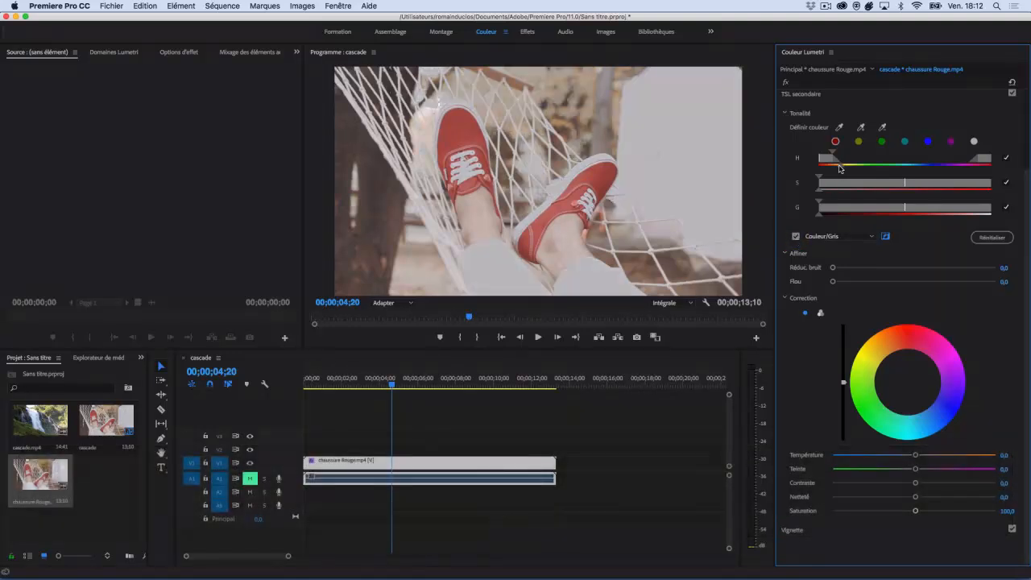
pyautogui.moveTo(840, 168); pyautogui.dragTo(817, 166)
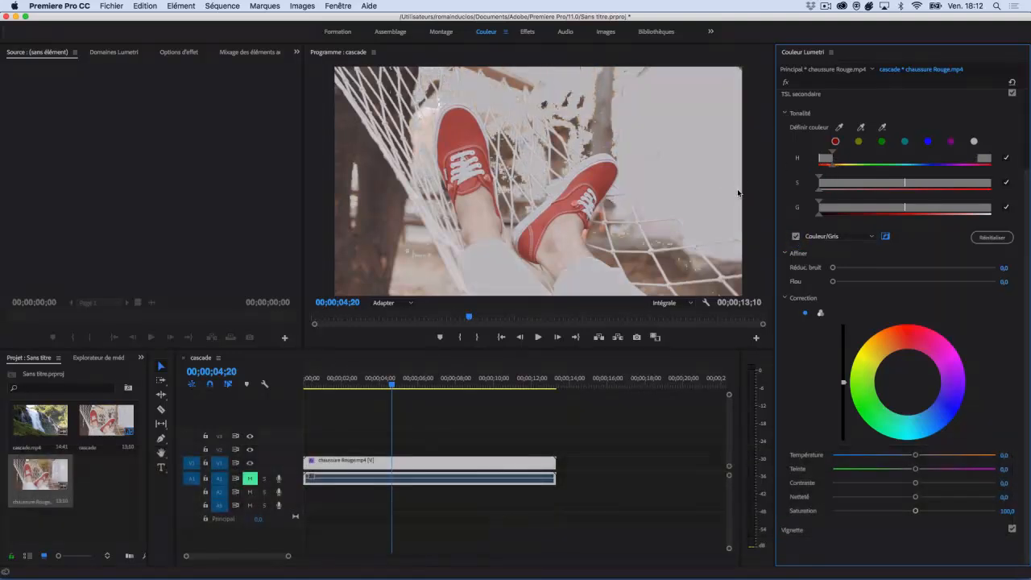
pyautogui.click(885, 236)
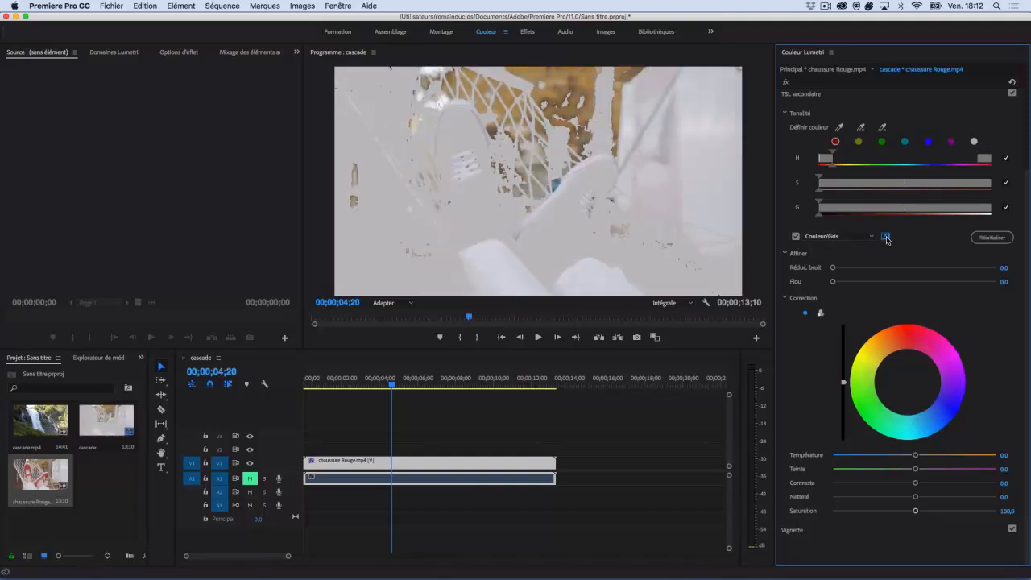
pyautogui.click(885, 237)
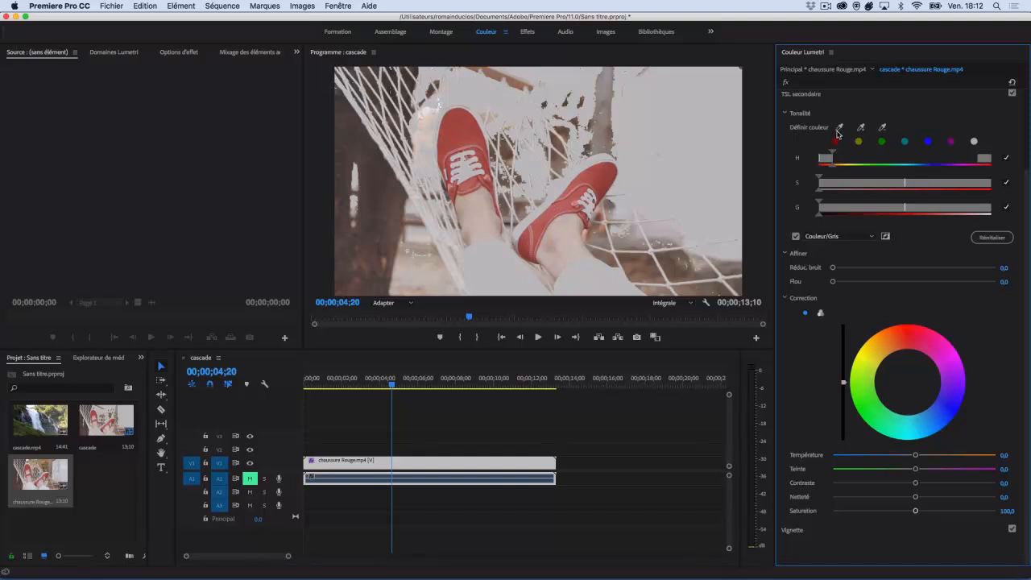
# - Try sampling the red of each shoe with the Définir couleur eyedropper as the key colour
pyautogui.click(597, 179)
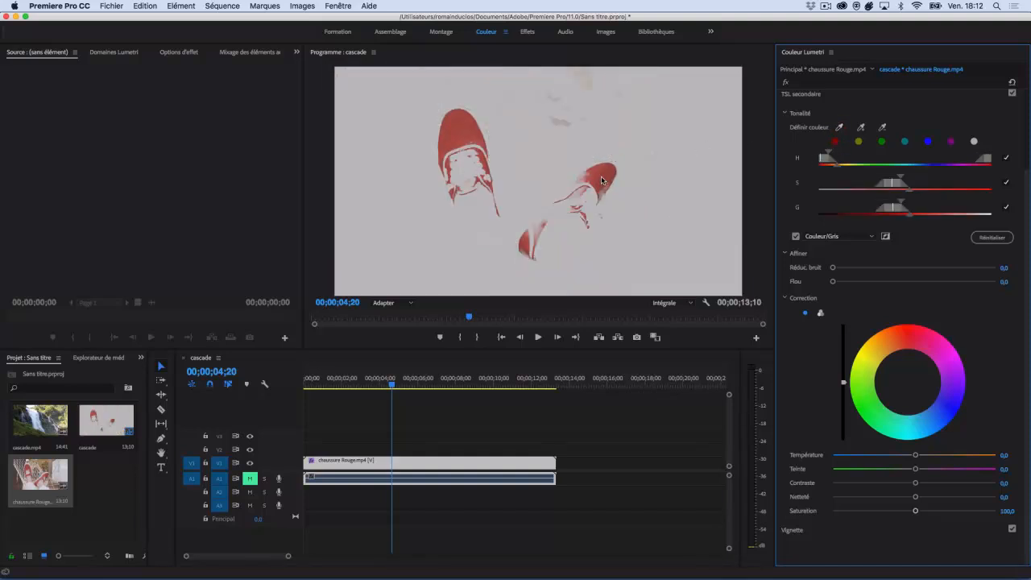
pyautogui.click(840, 127)
pyautogui.click(456, 139)
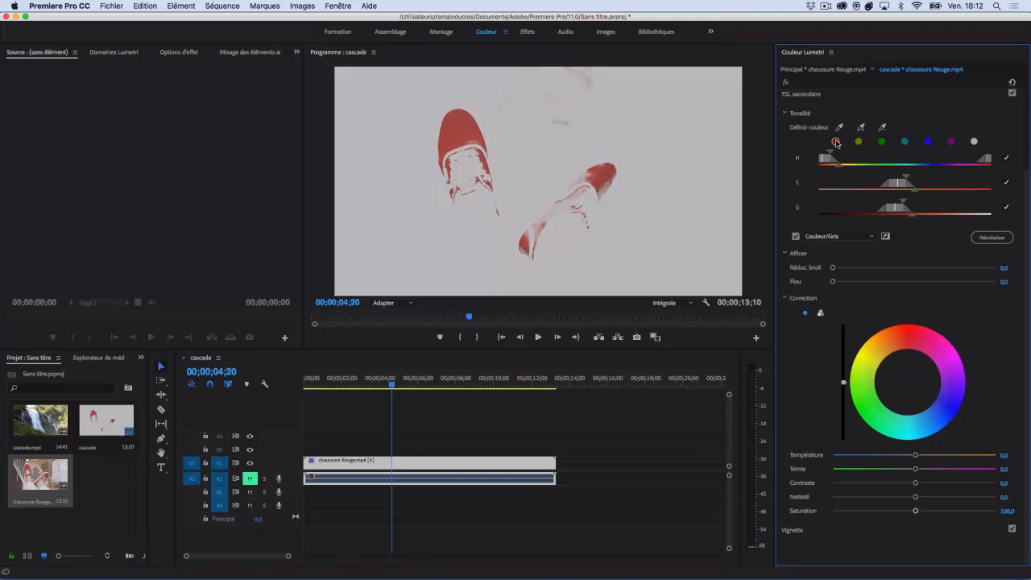
# - Key the preset red again, tighten its hue, saturation and luminance ranges around the shoes, and set Réduc. bruit to 6,6 and Flou to 0,9
pyautogui.click(835, 142)
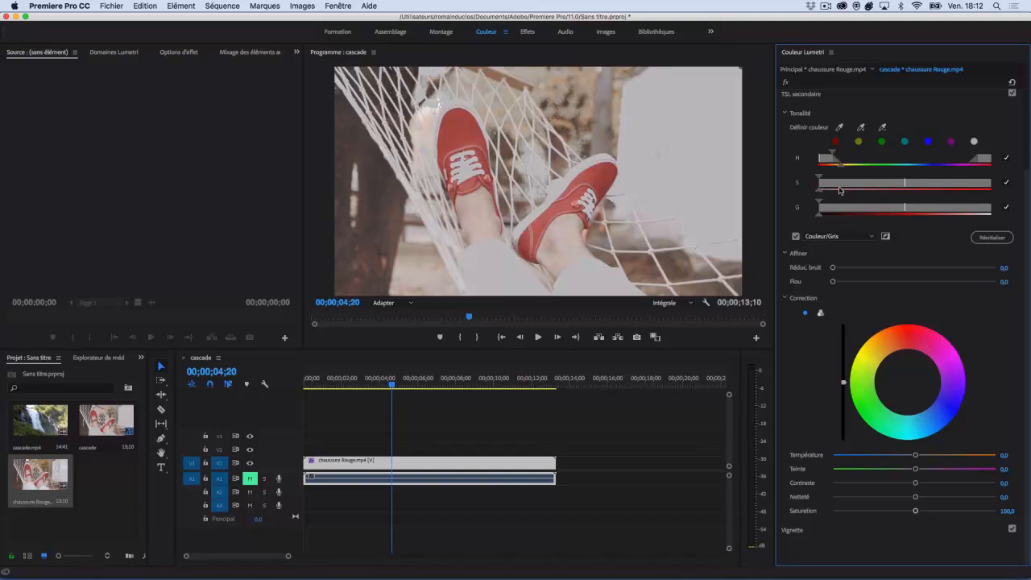
pyautogui.moveTo(820, 179); pyautogui.dragTo(865, 184)
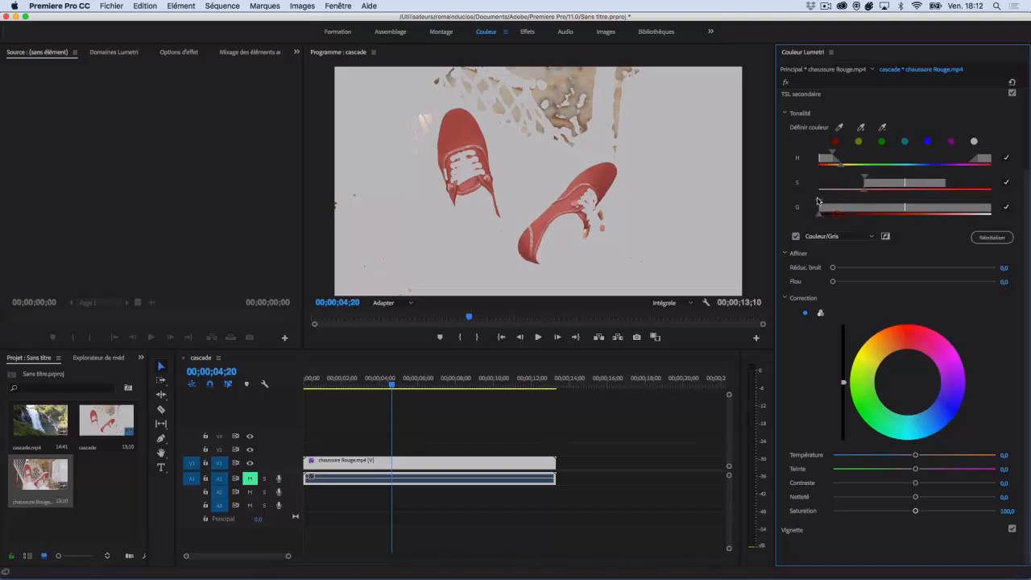
pyautogui.moveTo(817, 201); pyautogui.dragTo(873, 206)
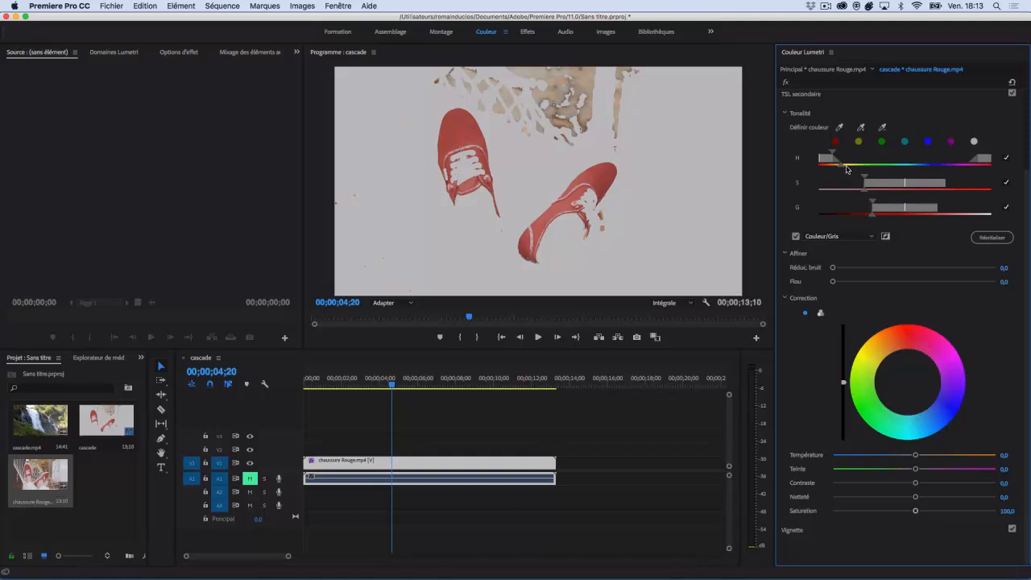
pyautogui.moveTo(838, 168); pyautogui.dragTo(878, 181)
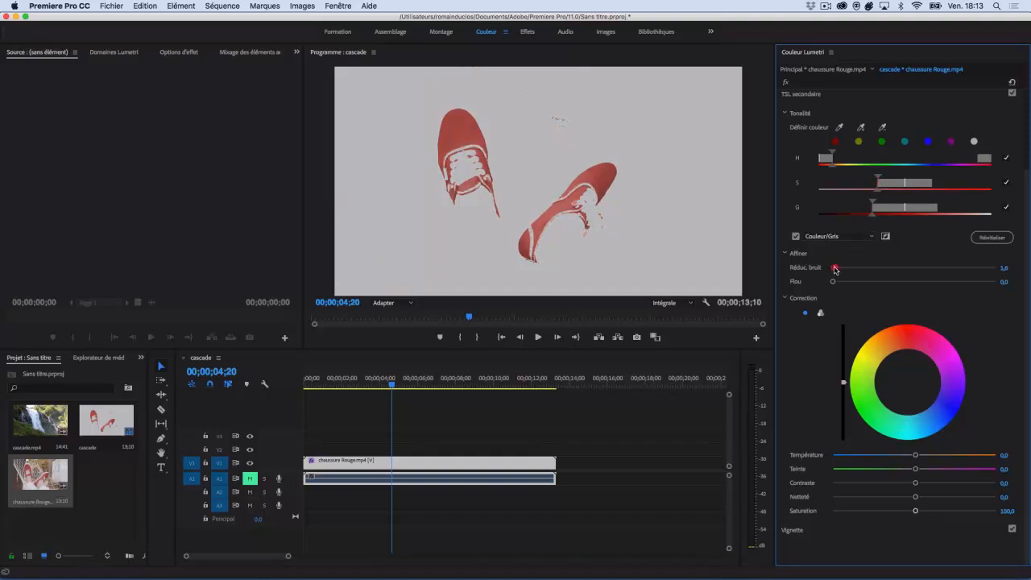
pyautogui.moveTo(835, 269)
pyautogui.mouseDown()
pyautogui.moveTo(843, 268)
pyautogui.moveTo(838, 282)
pyautogui.mouseUp()
# - Recolour the keyed shoes teal with the correction wheel near cyan, Température at -100,0, Teinte at -72,4 and slightly raised brightness
pyautogui.click(865, 355)
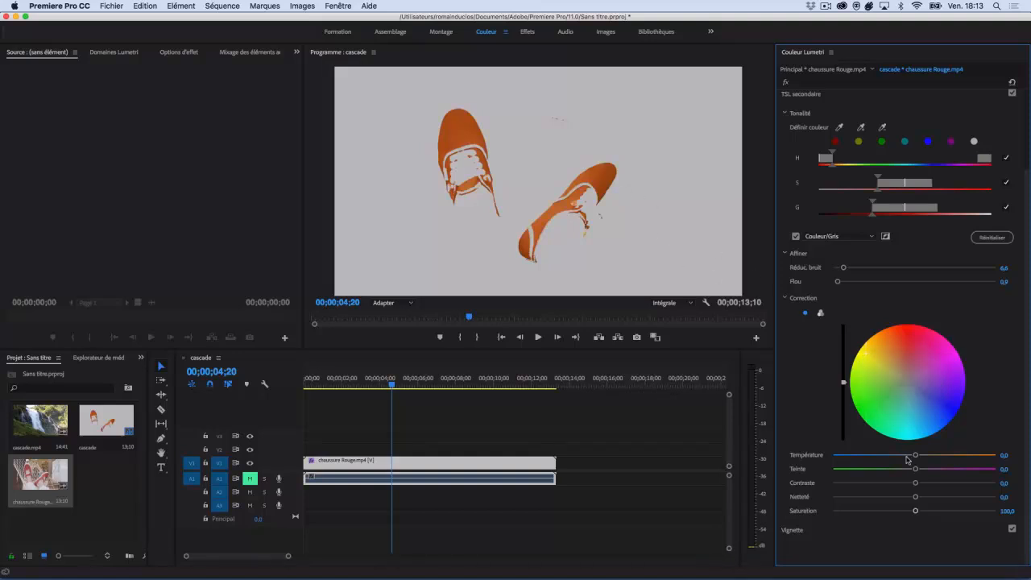
pyautogui.moveTo(915, 457)
pyautogui.mouseDown()
pyautogui.moveTo(834, 456)
pyautogui.moveTo(953, 456)
pyautogui.moveTo(818, 472)
pyautogui.moveTo(943, 468)
pyautogui.moveTo(922, 472)
pyautogui.mouseUp()
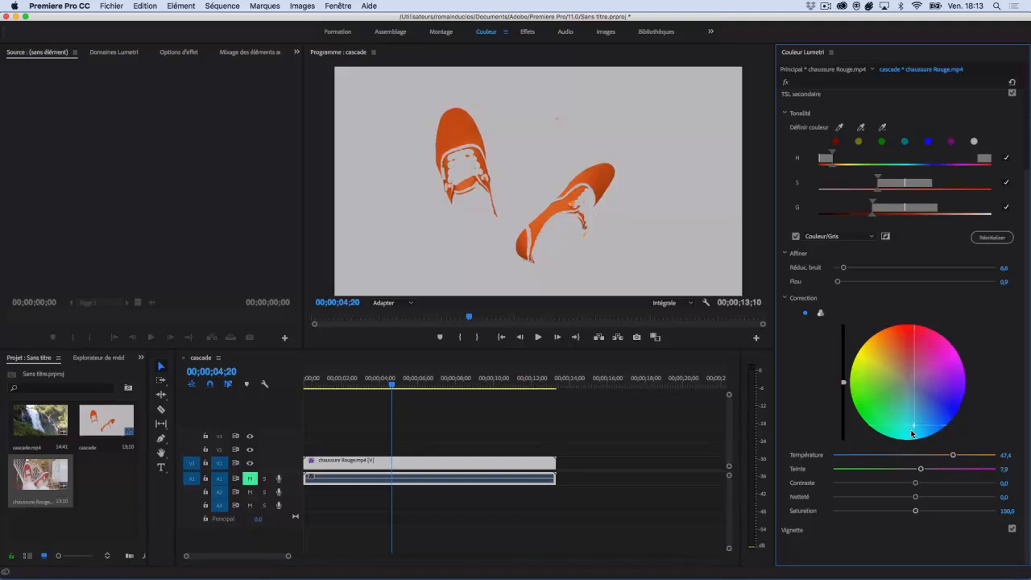
pyautogui.moveTo(912, 433); pyautogui.dragTo(821, 455)
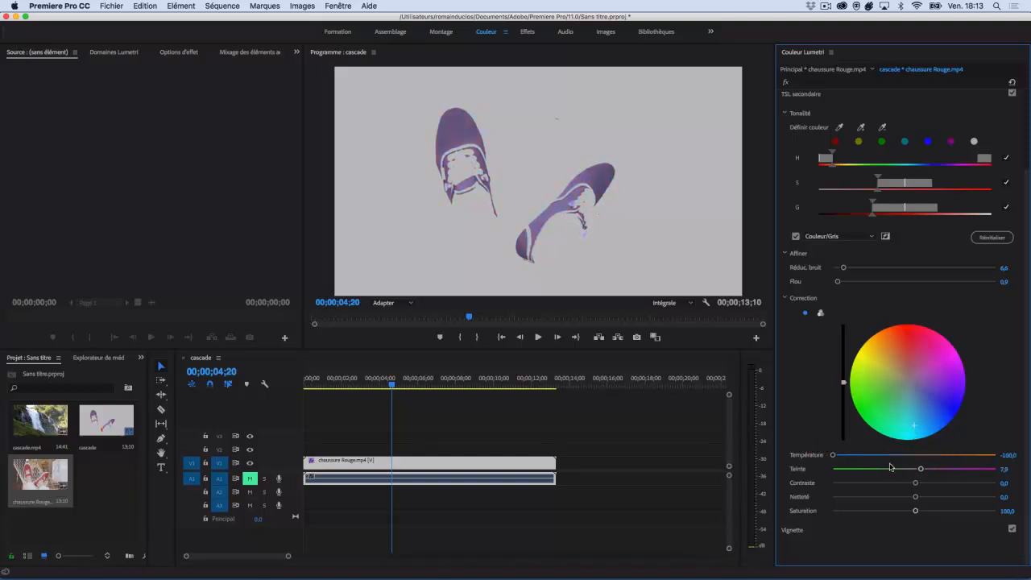
pyautogui.moveTo(921, 468); pyautogui.dragTo(854, 471)
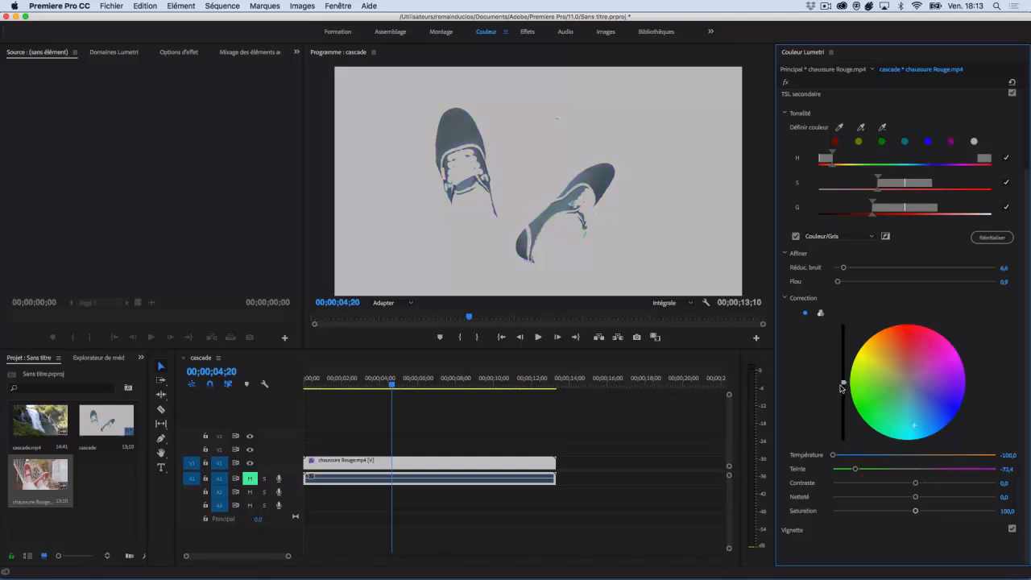
pyautogui.moveTo(843, 383)
pyautogui.mouseDown()
pyautogui.moveTo(844, 440)
pyautogui.moveTo(844, 373)
pyautogui.mouseUp()
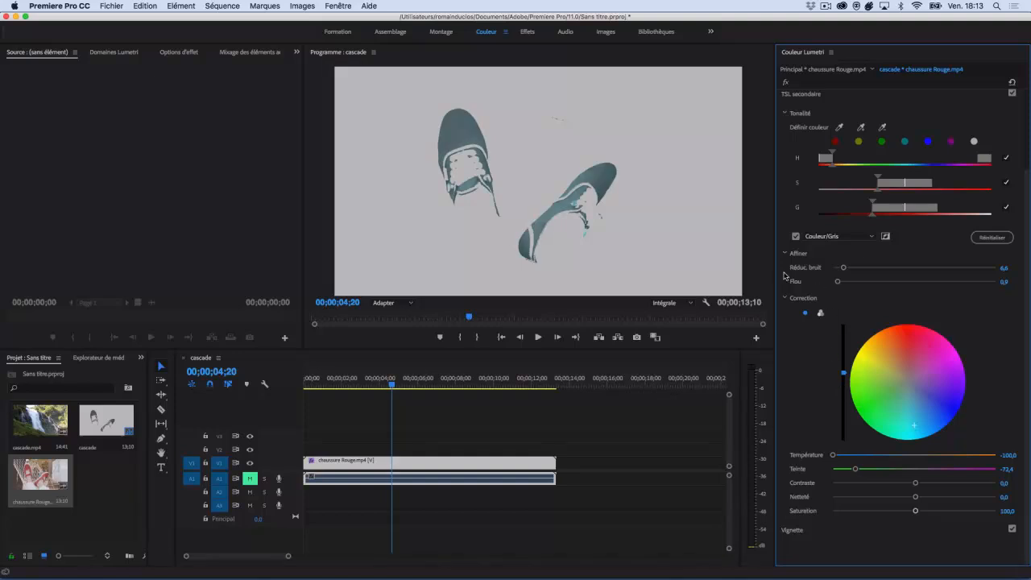
# - Turn off the Couleur/Gris mask and play the clip to check the recoloured shoes, pausing at 00;00;09;05
pyautogui.click(795, 236)
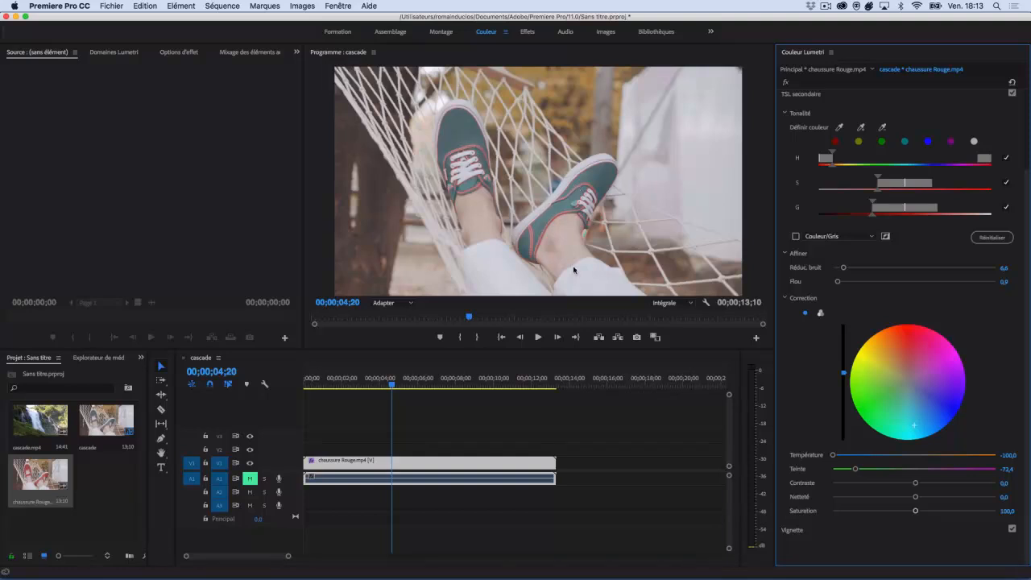
pyautogui.click(538, 337)
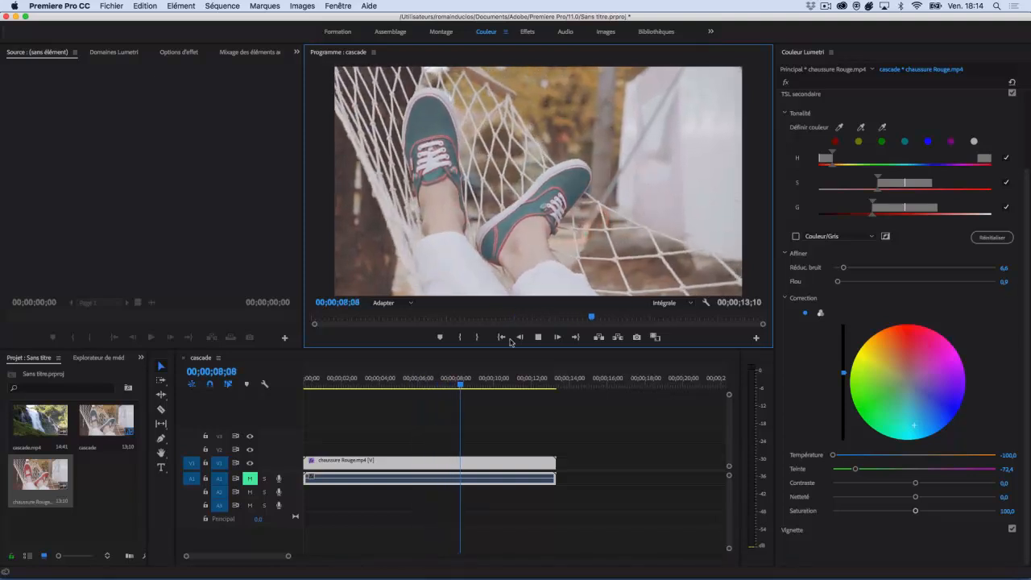
pyautogui.press('space')
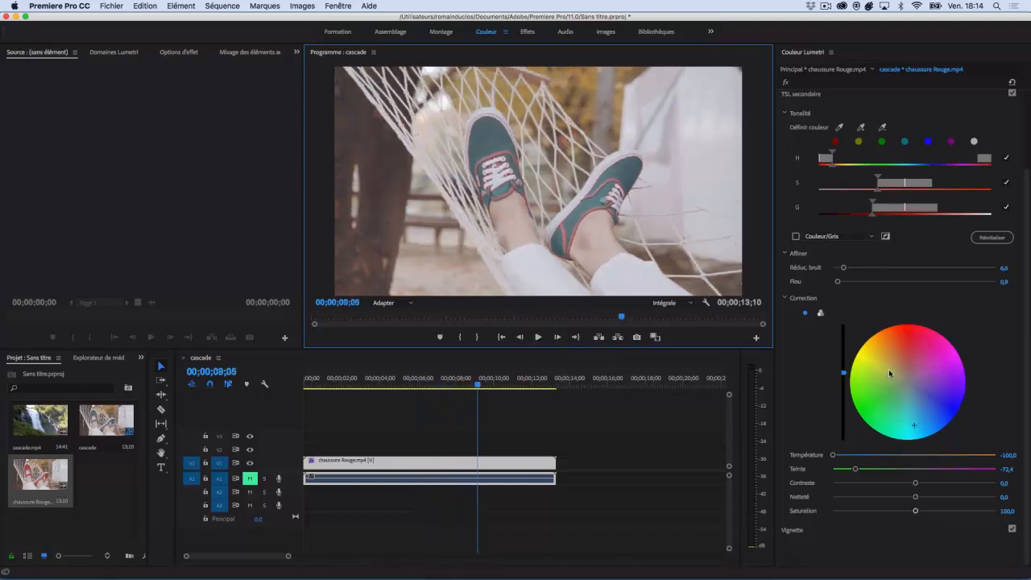
# - Turn the shoes purple with Teinte 81,6, Contraste 59,2, Netteté -4,6 and Saturation 39,5, and start playback to check
pyautogui.moveTo(916, 512); pyautogui.dragTo(875, 510)
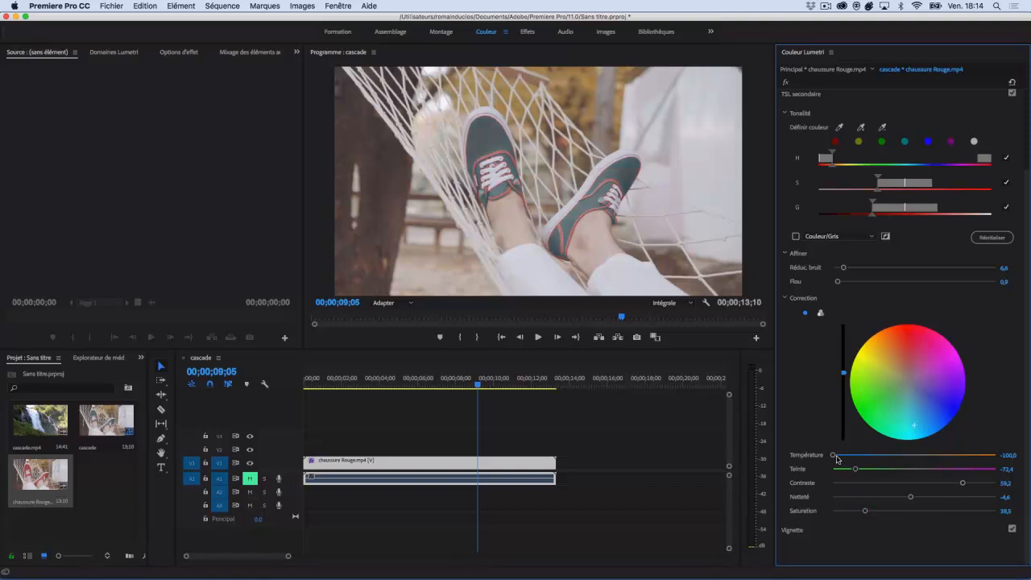
pyautogui.moveTo(836, 458); pyautogui.dragTo(977, 473)
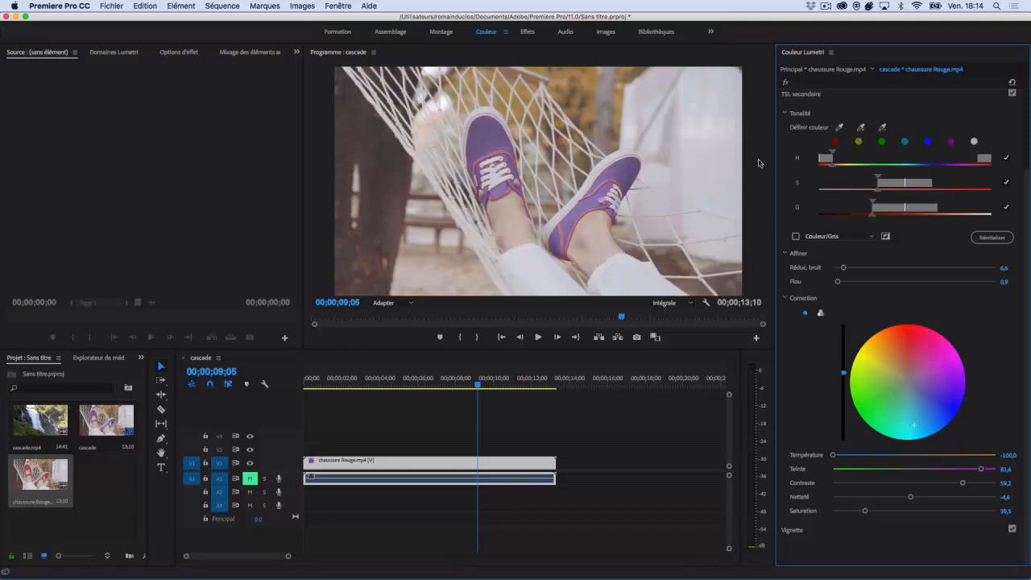
pyautogui.click(539, 339)
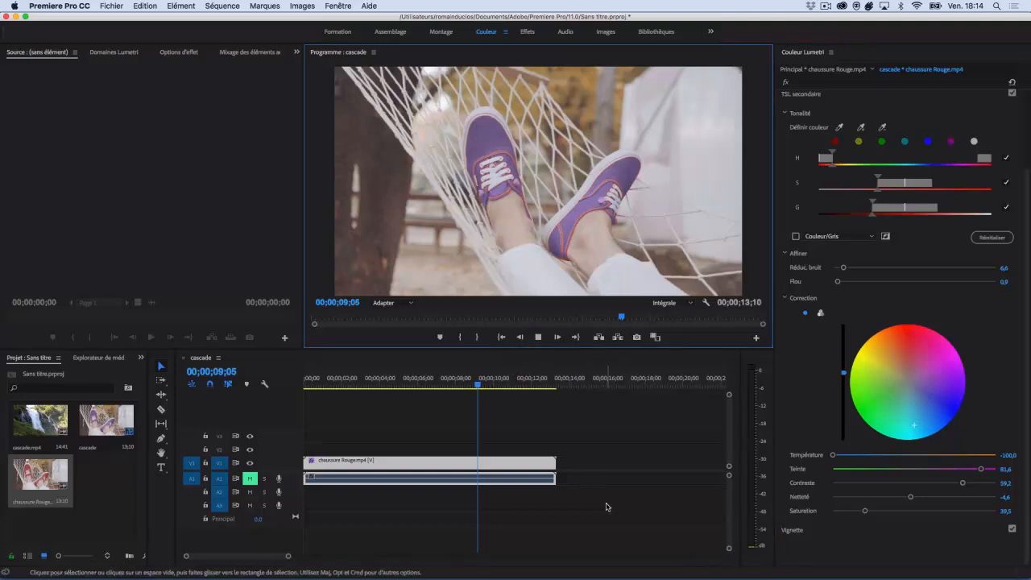